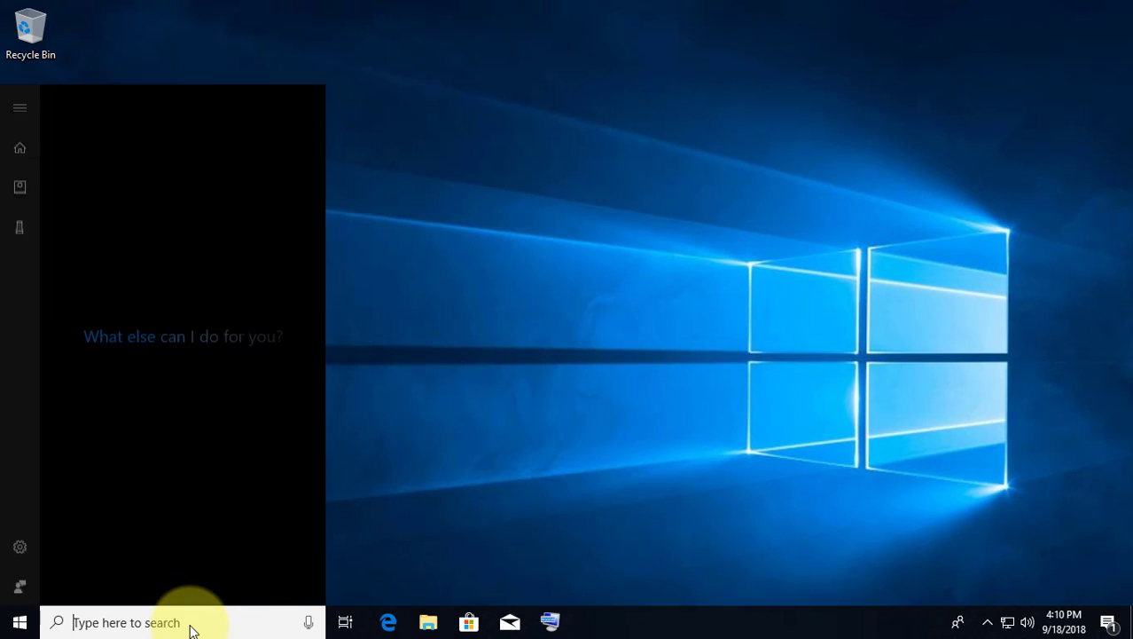
Step: Search Windows for "internet options" and open the Internet Options control panel in a clear area of the desktop
text(int)
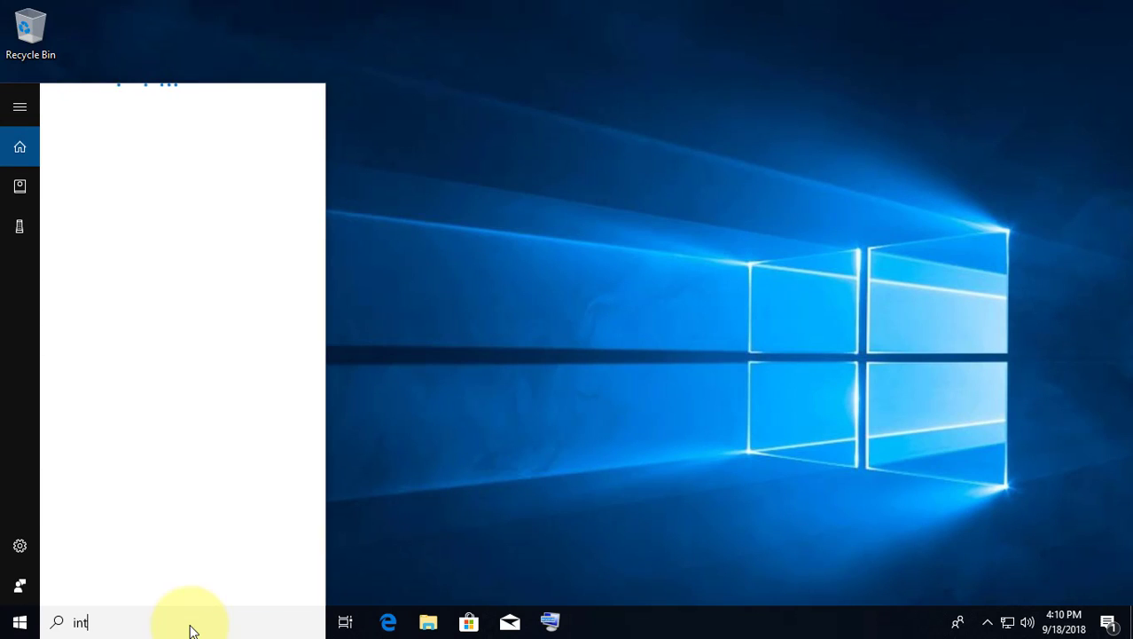
text(ernet options)
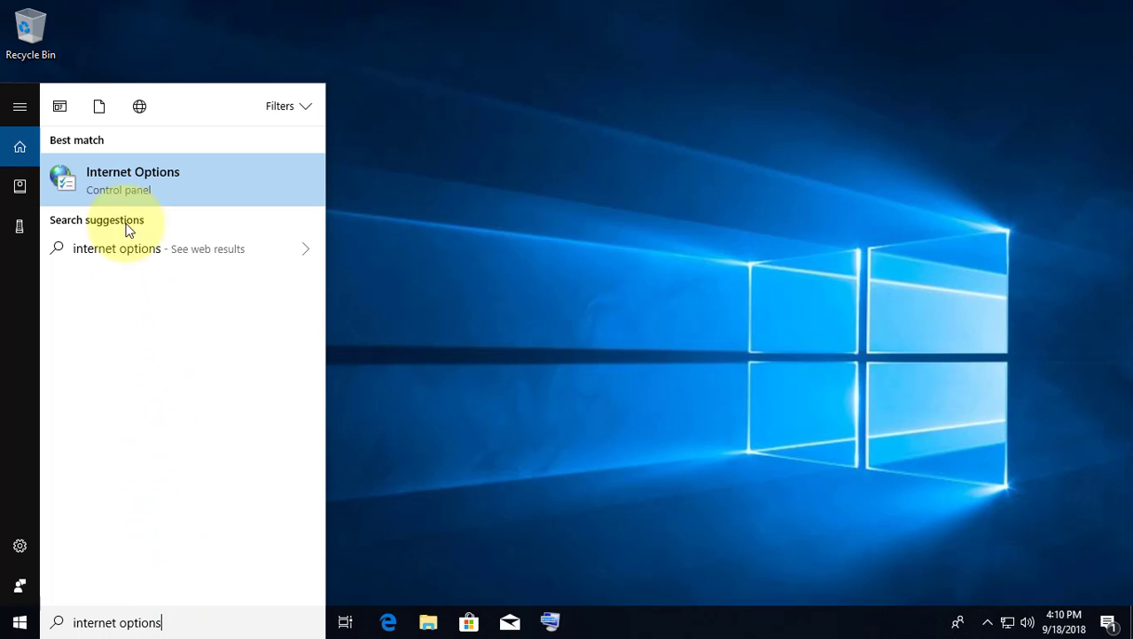
click(129, 171)
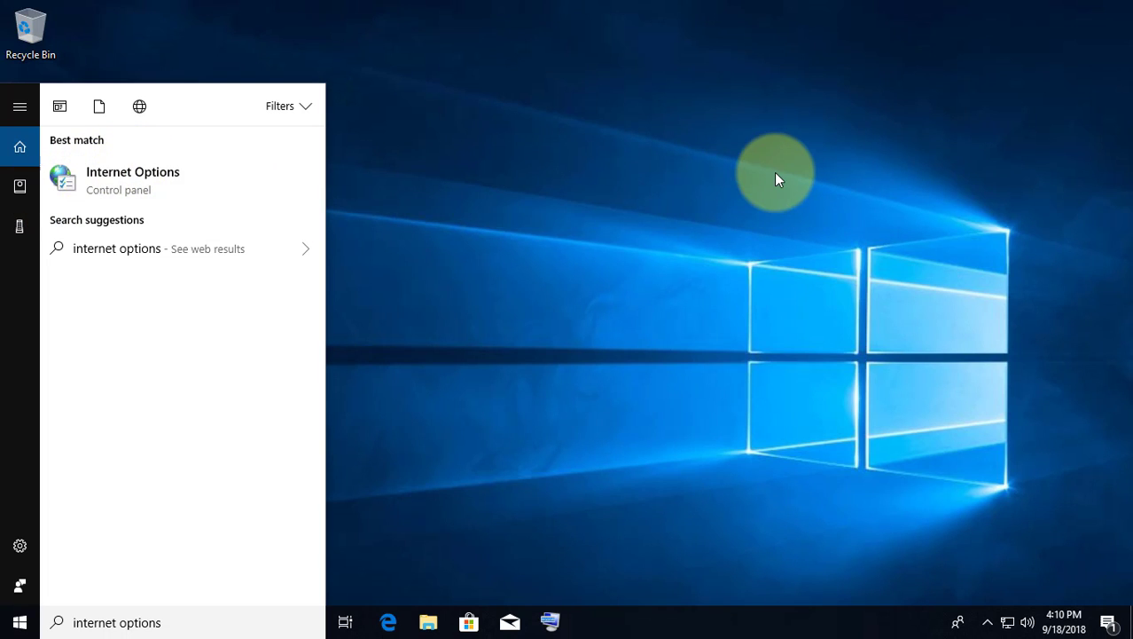
key(Return)
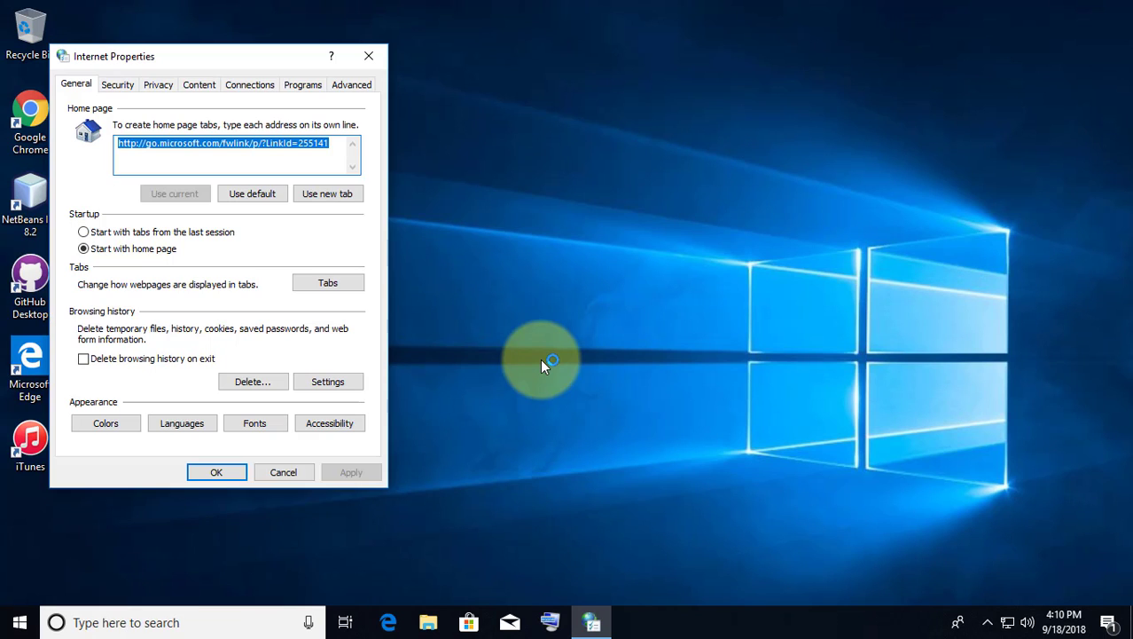
drag(216, 58, 436, 51)
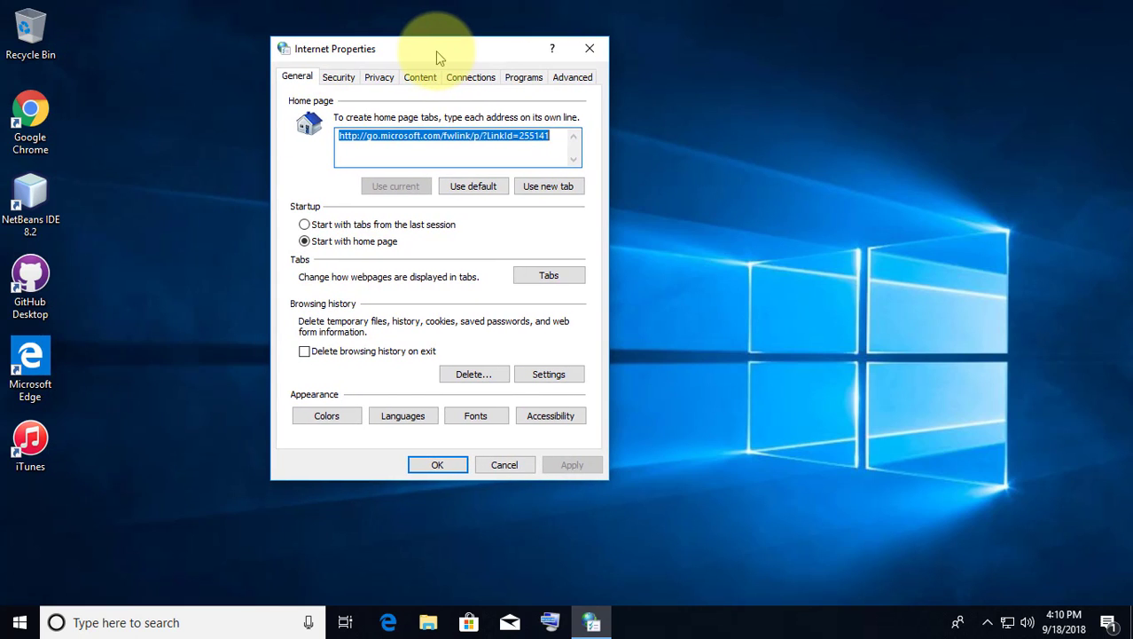
Step: Reset all Internet Explorer settings from the advanced options, including deletion of personal settings, and close the finished reset
click(573, 79)
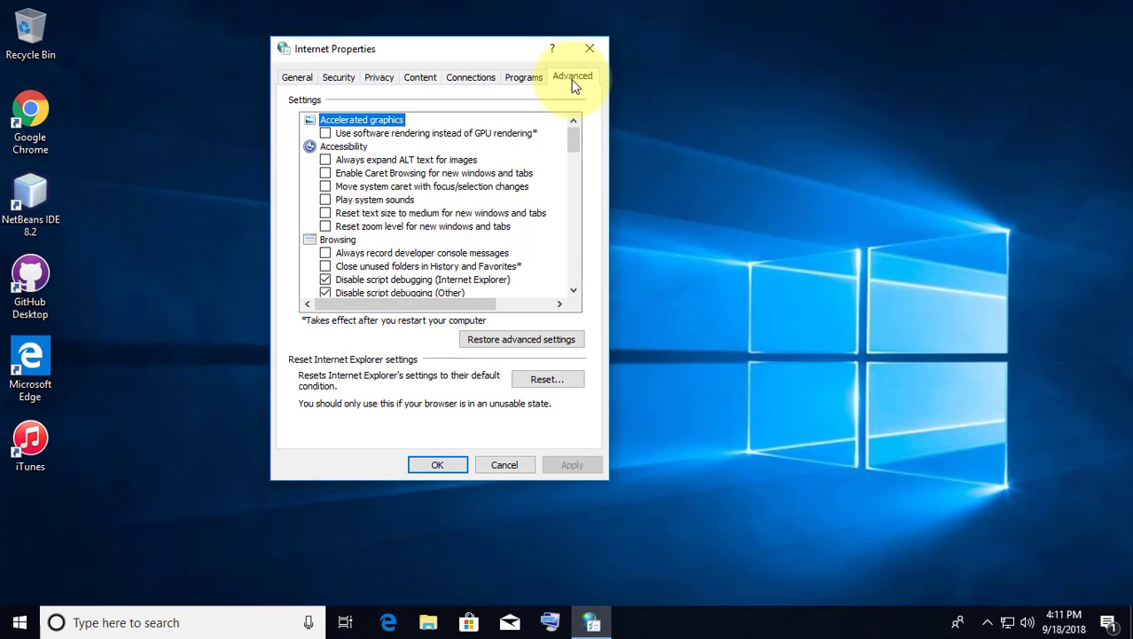
click(552, 383)
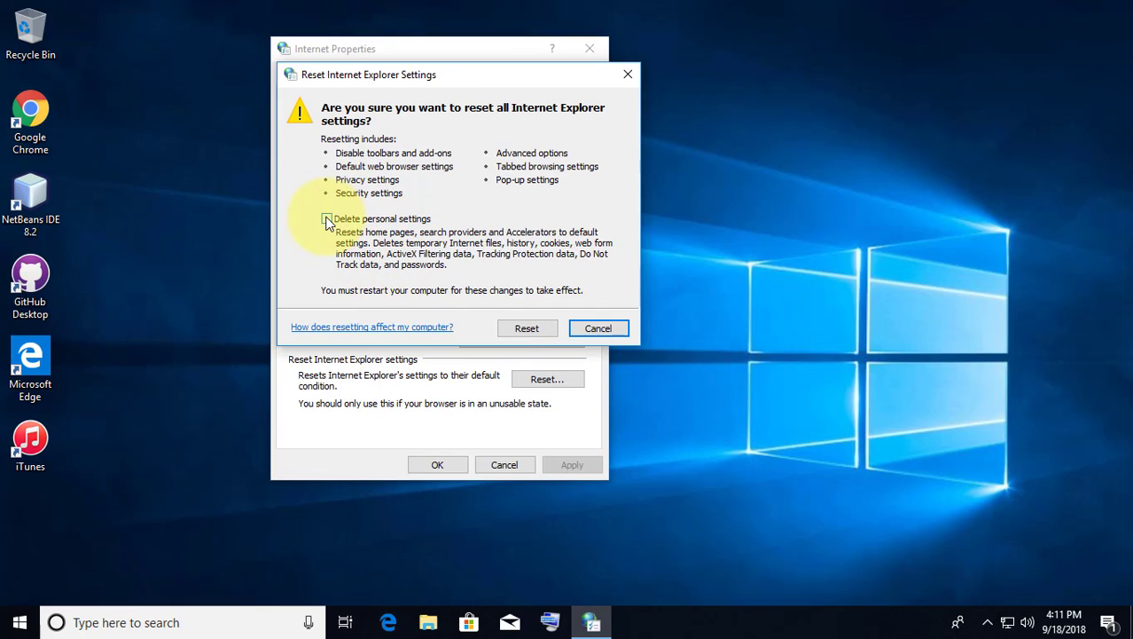
click(327, 219)
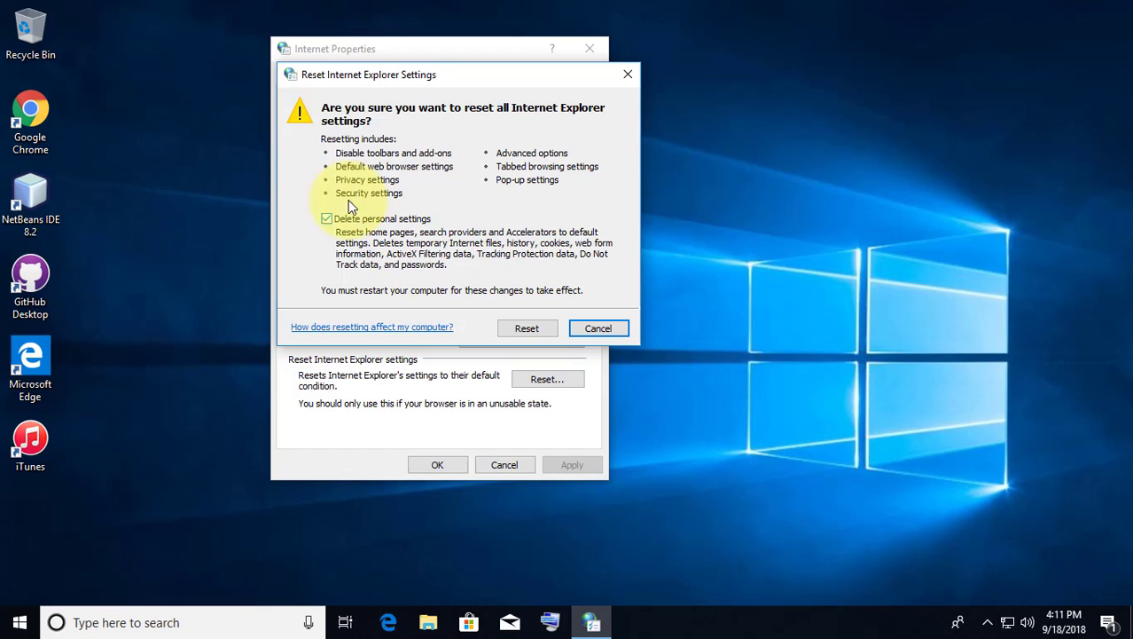
click(527, 329)
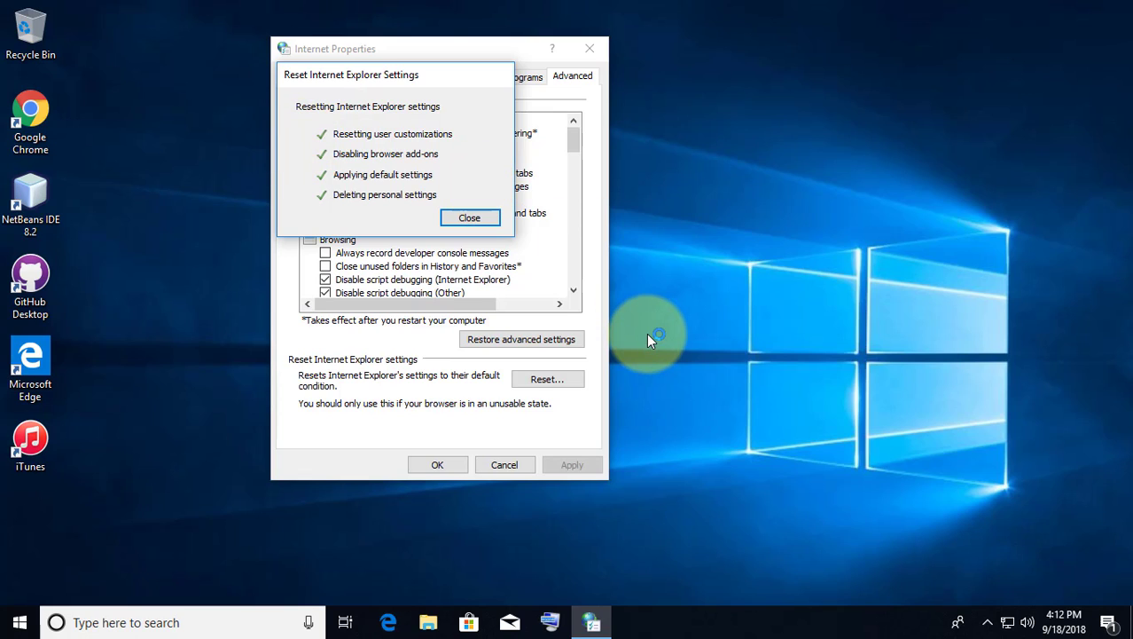
click(469, 218)
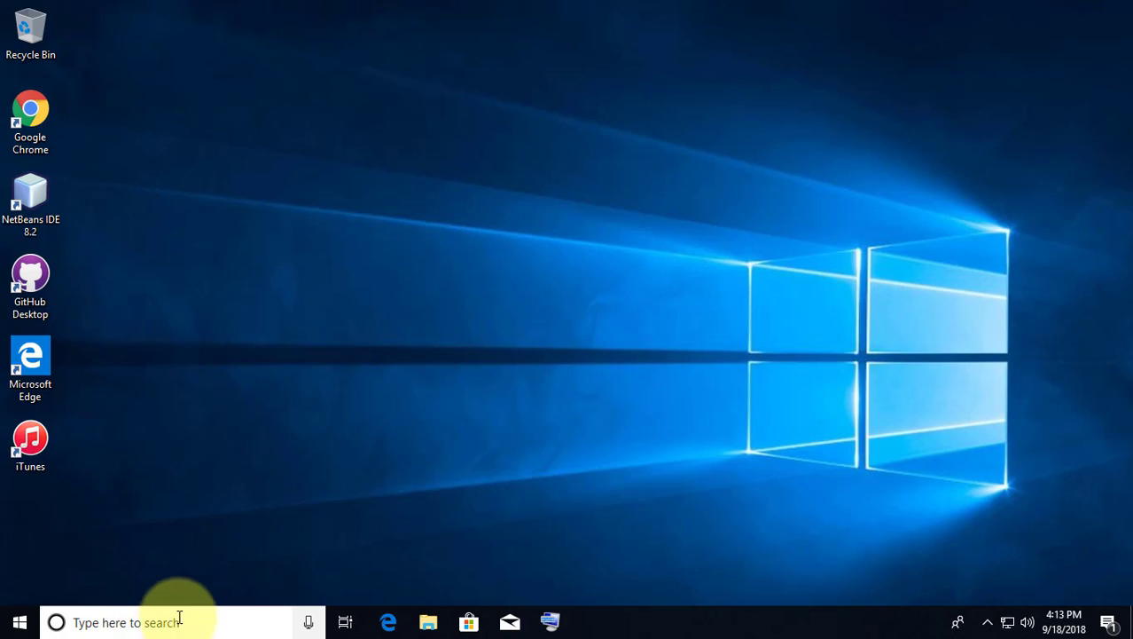
Step: Search Windows for "regedit" and run Registry Editor as administrator, allowing it to make changes to the device
click(139, 622)
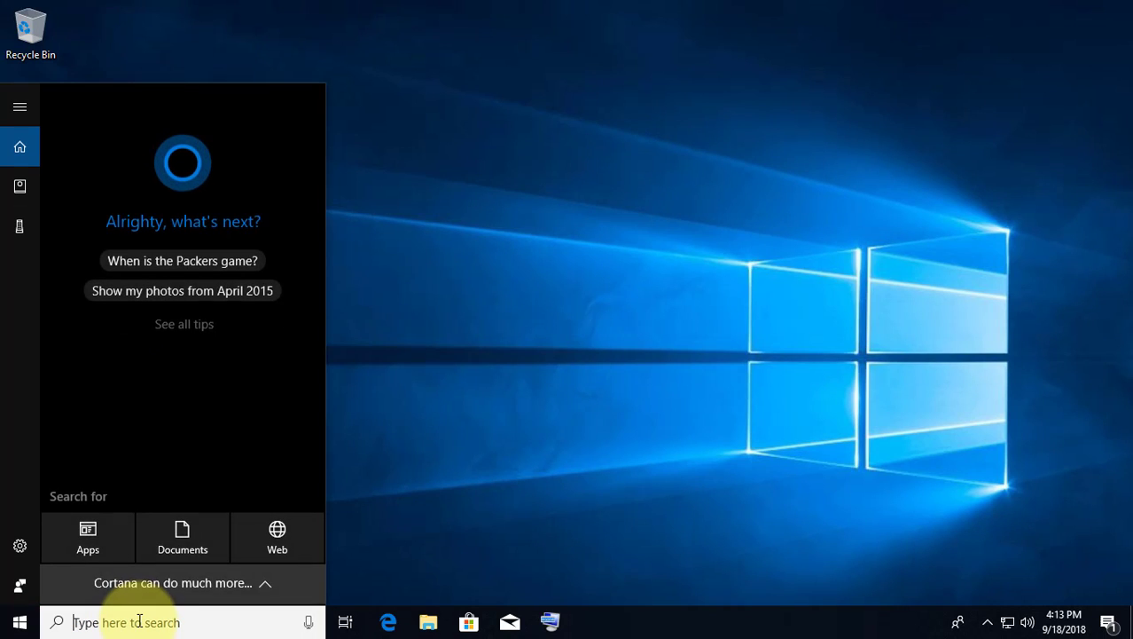
text(reged)
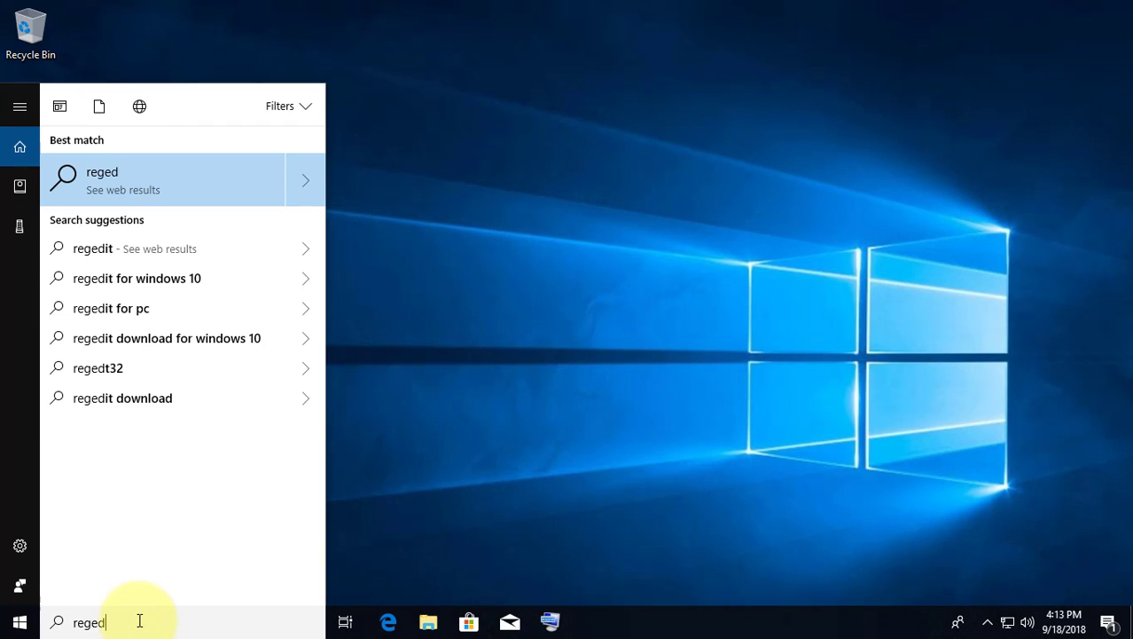
text(it)
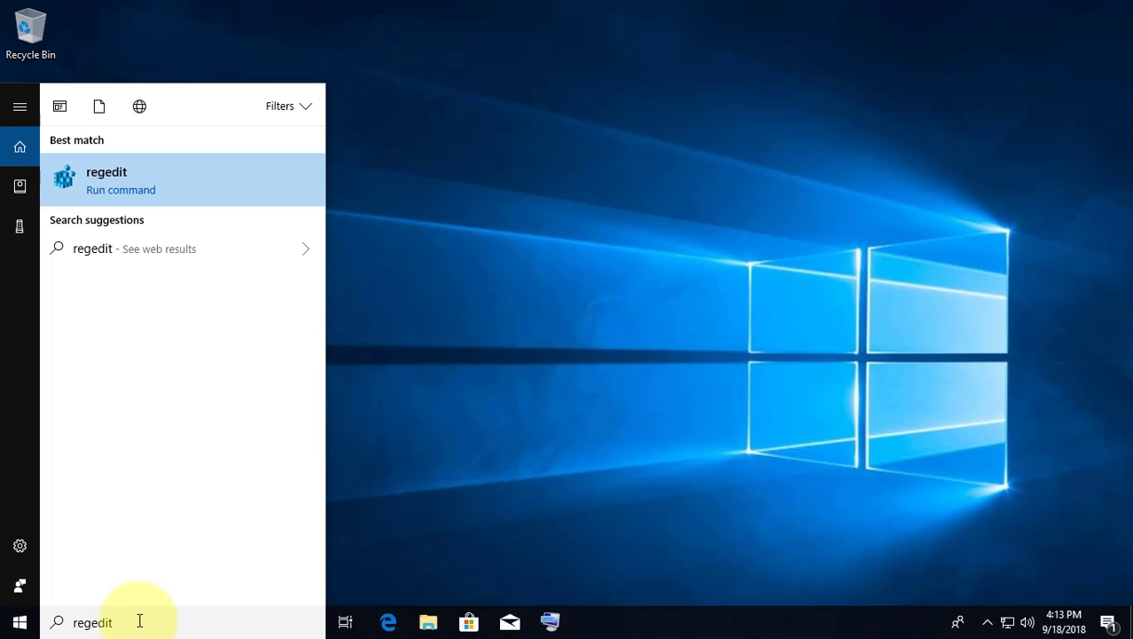
click(116, 184)
right_click(115, 184)
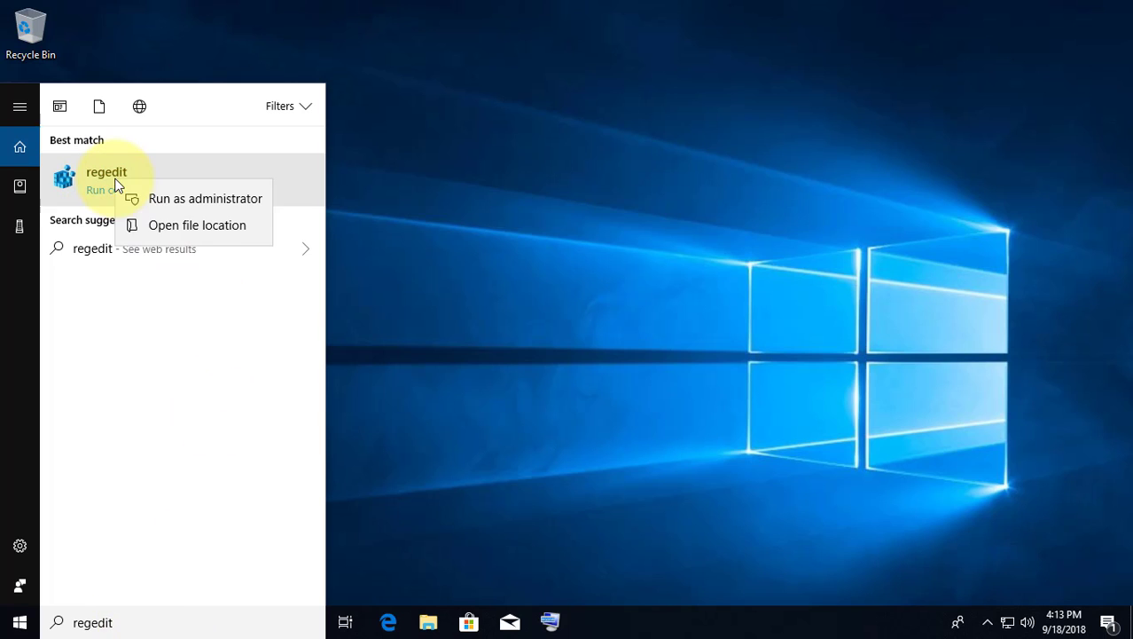
click(176, 198)
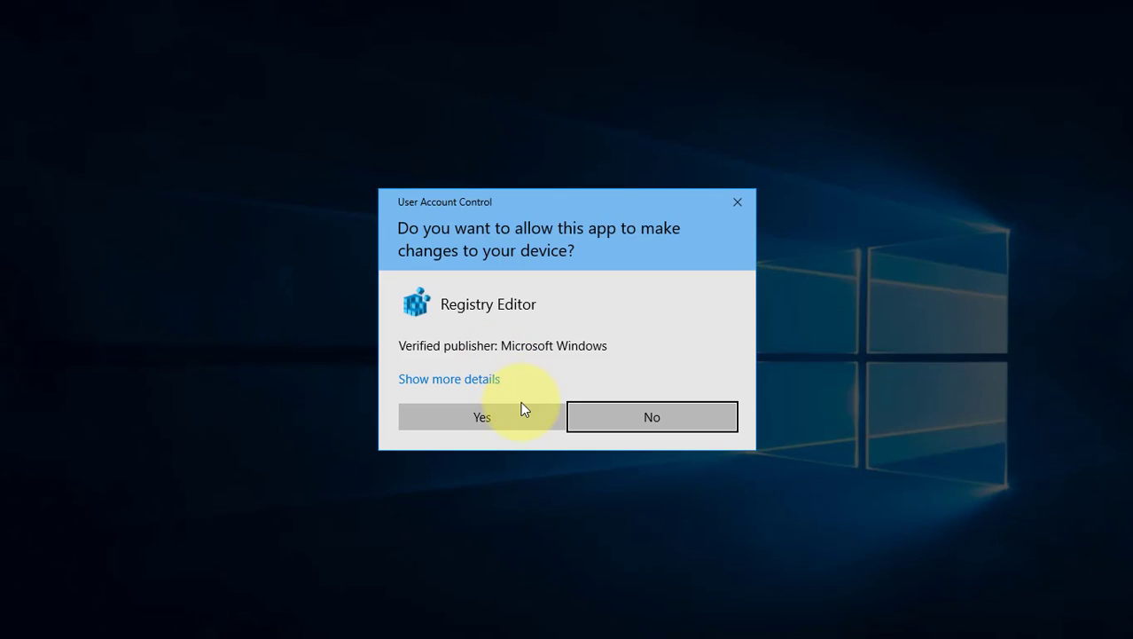
click(521, 417)
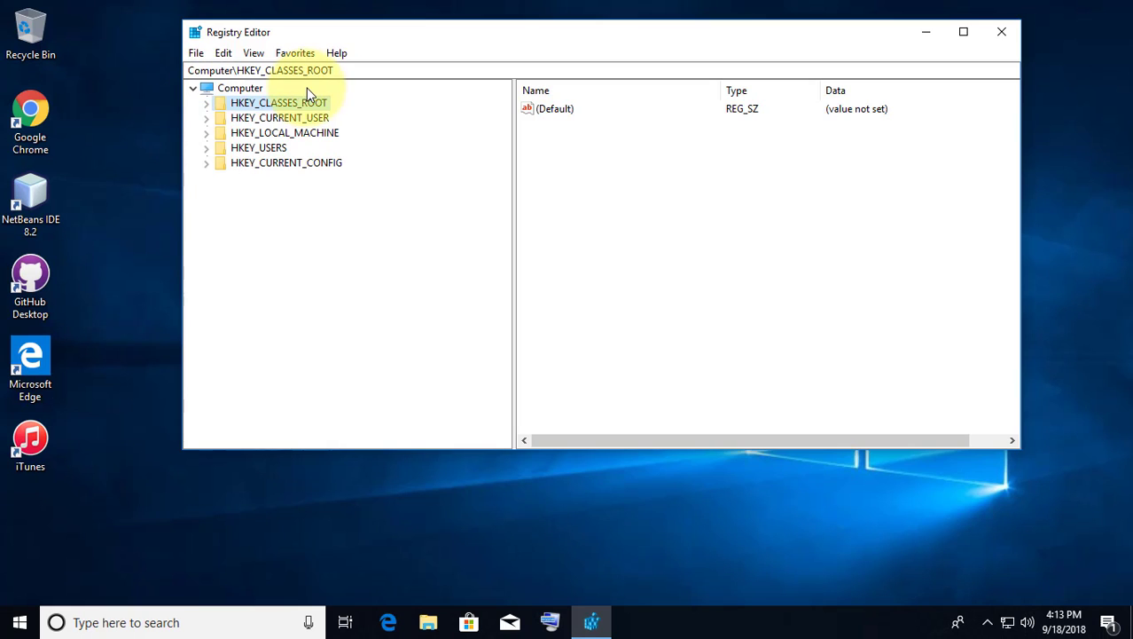
Step: Export the HKEY_CLASSES_ROOT branch to the Desktop as a registration file named "backupforfutureuse"
click(196, 54)
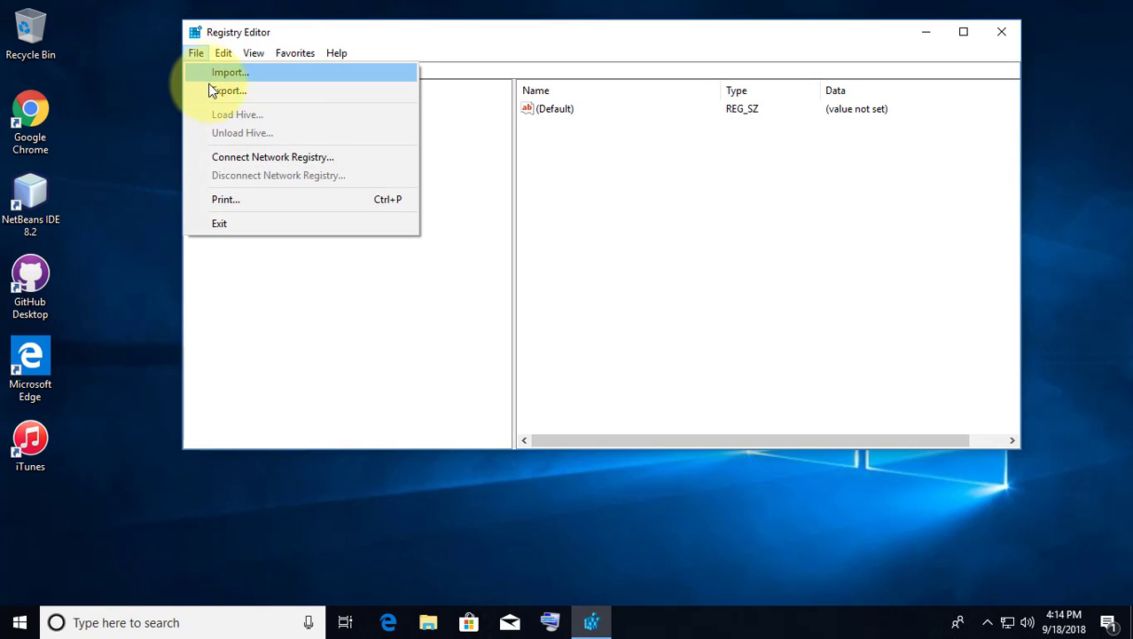
click(213, 93)
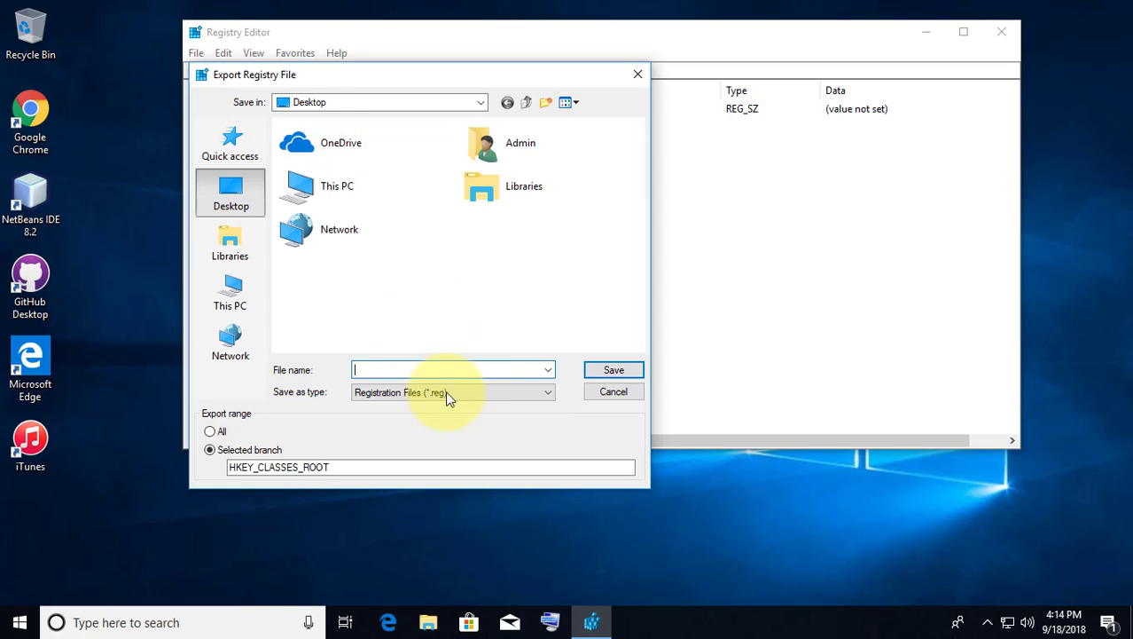
text(bac)
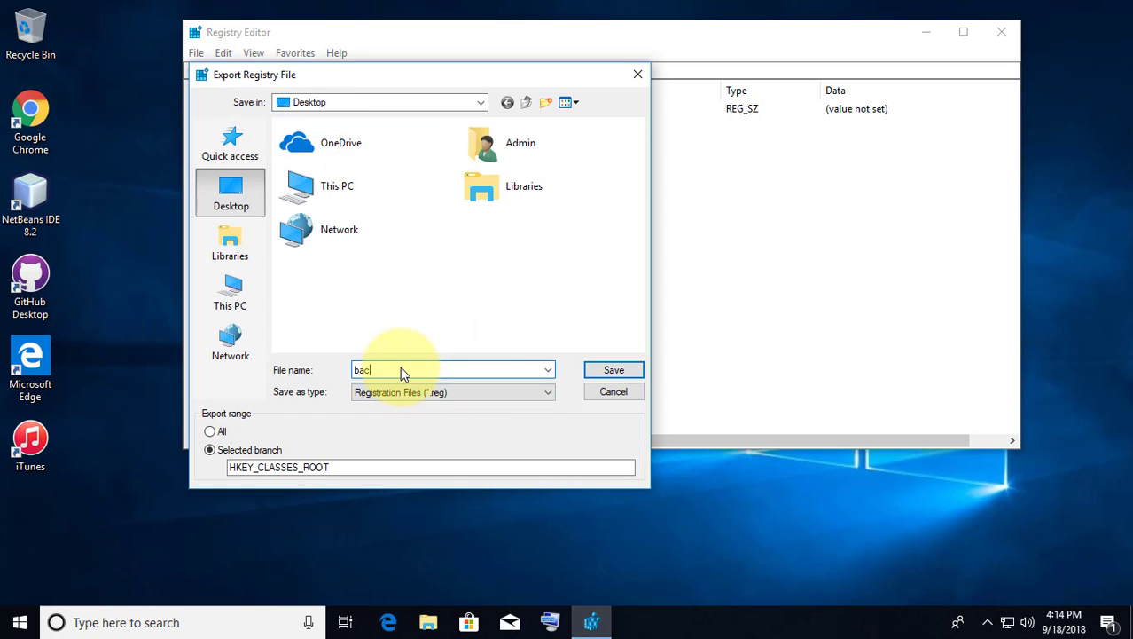
text(kupforfutureuse)
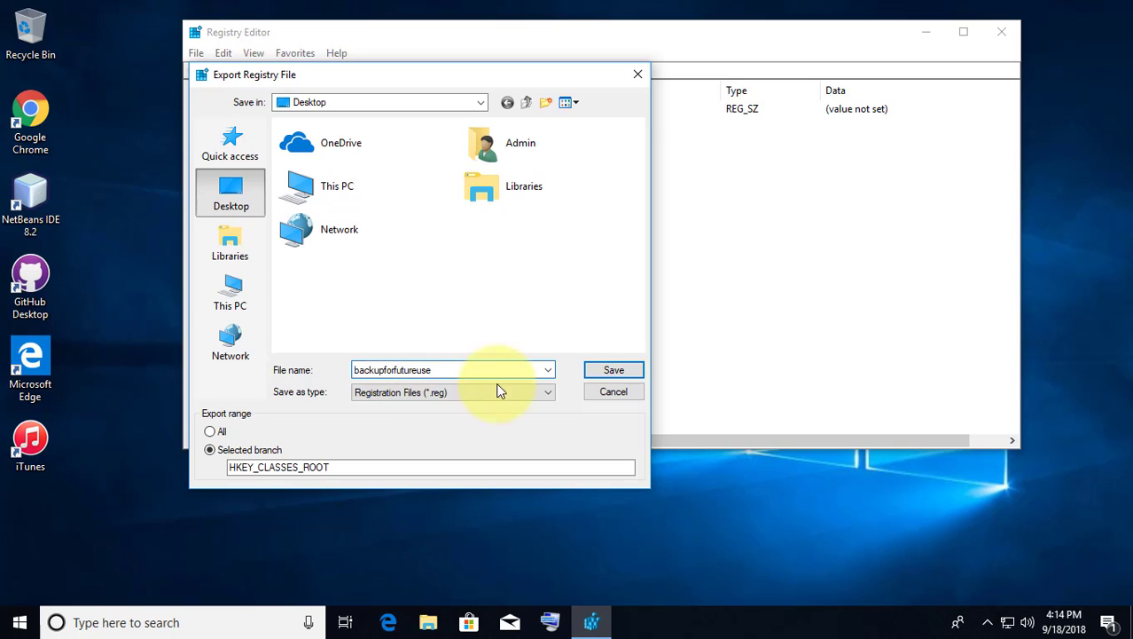
click(613, 371)
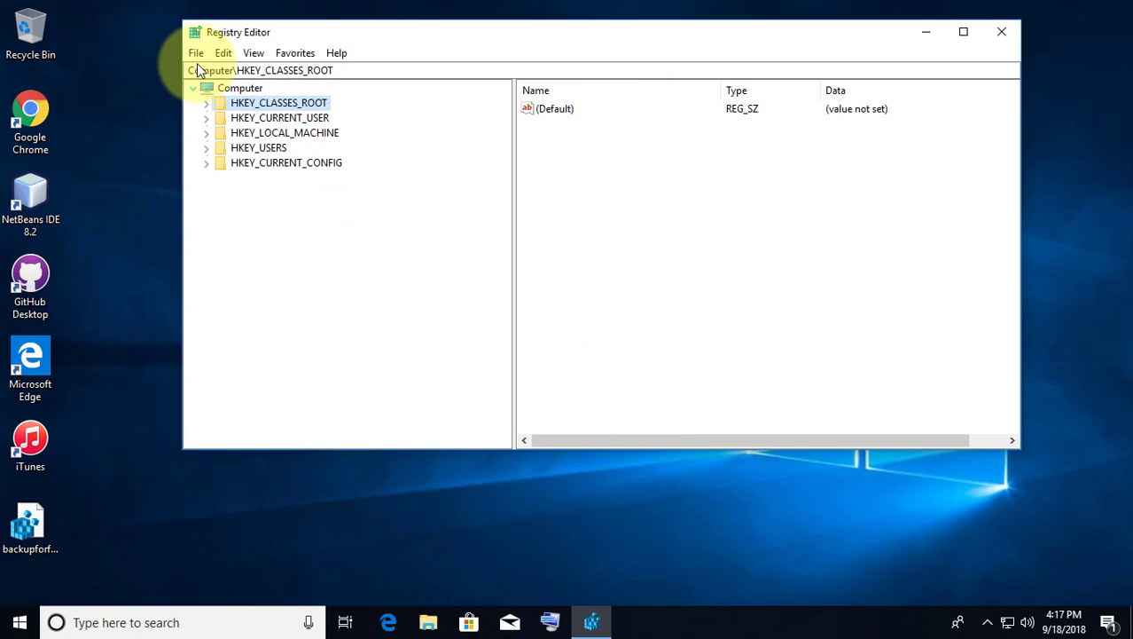
click(196, 55)
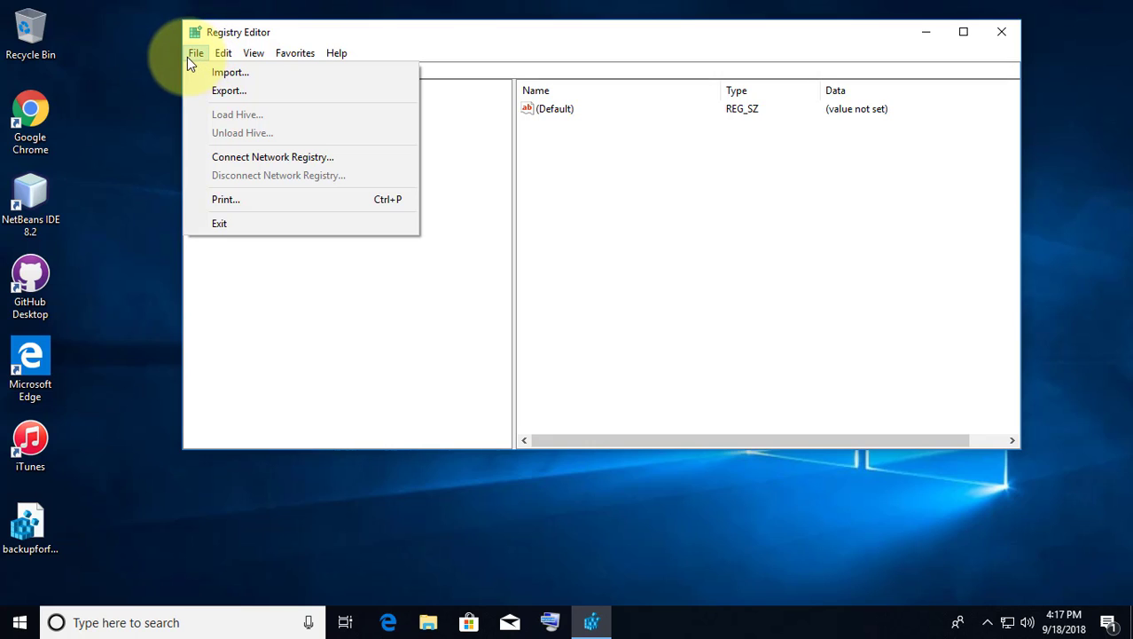
click(229, 71)
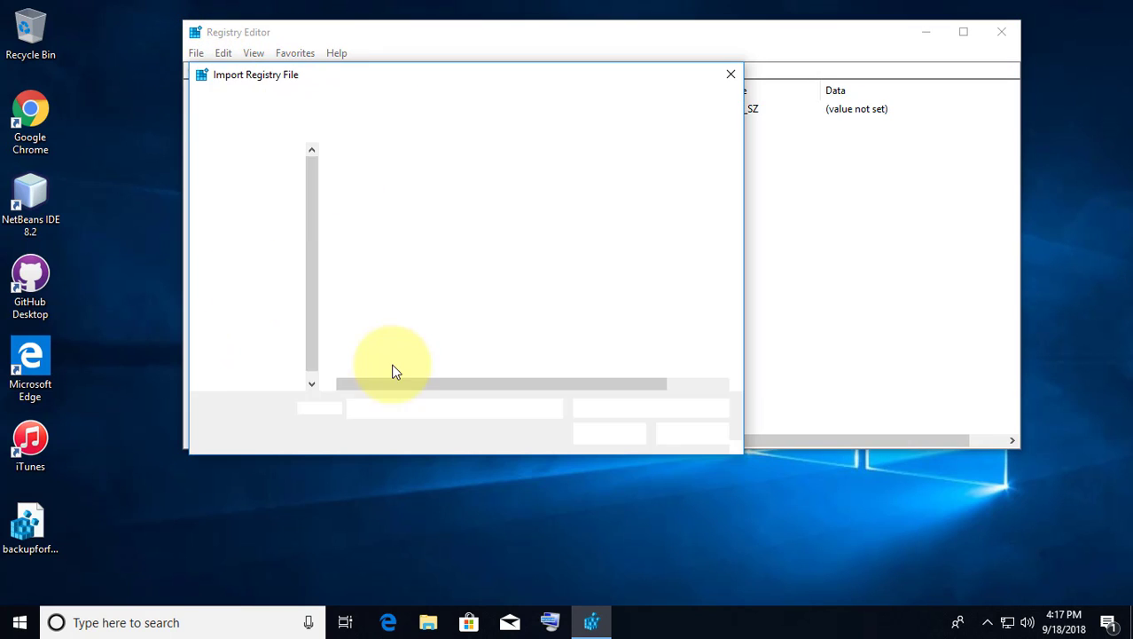
click(363, 180)
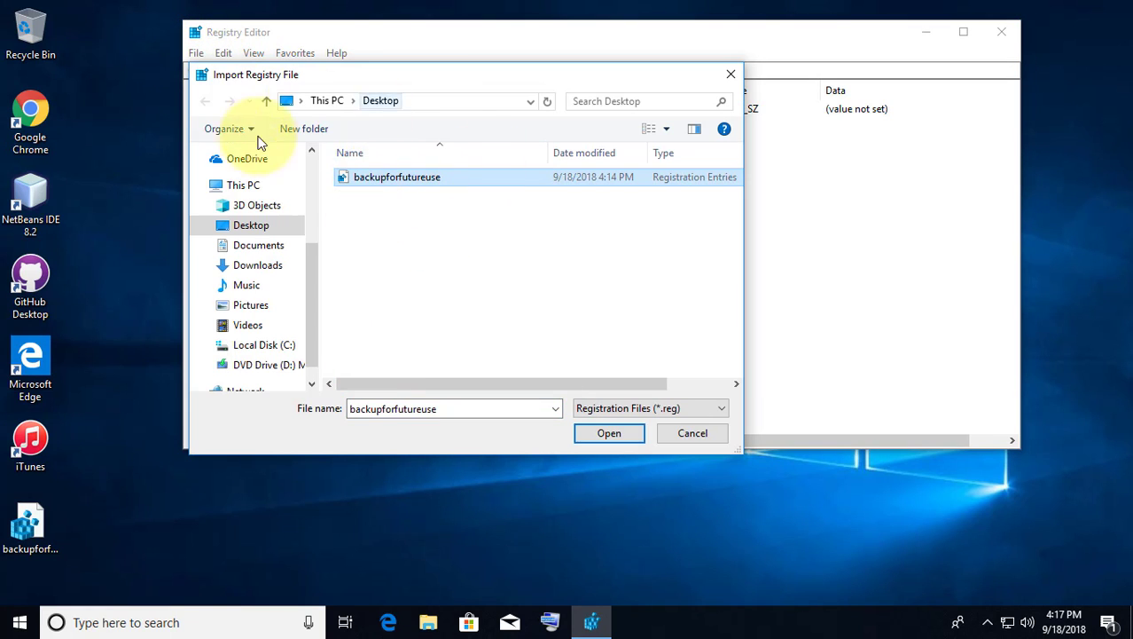
click(691, 433)
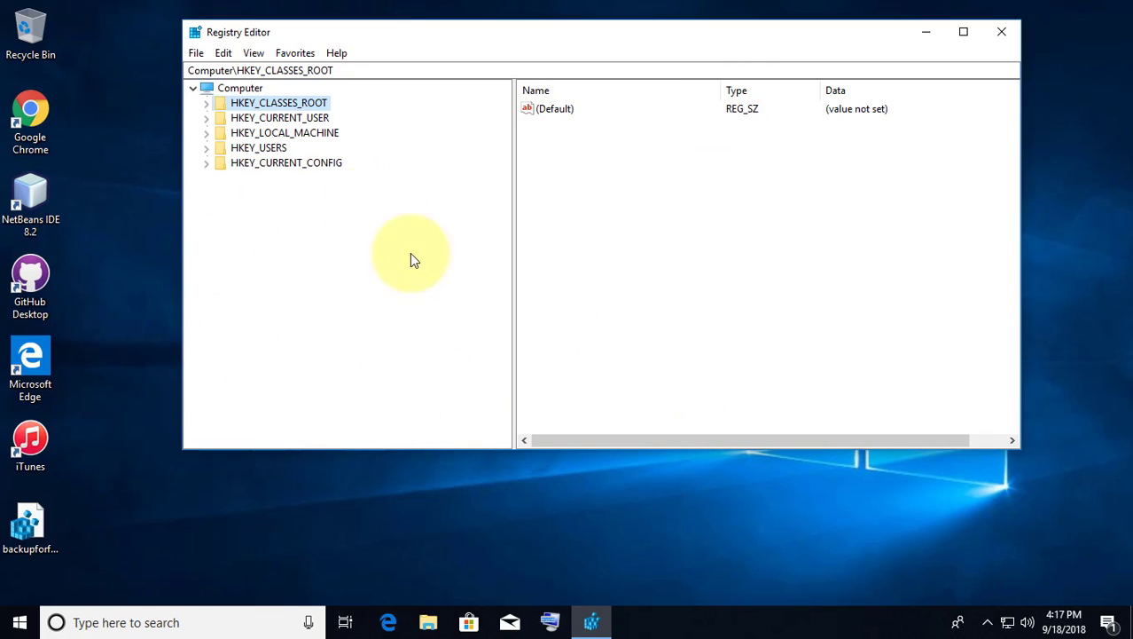
Step: Expand HKEY_CLASSES_ROOT and select its .html key
click(206, 103)
scroll(273, 240, down, 20)
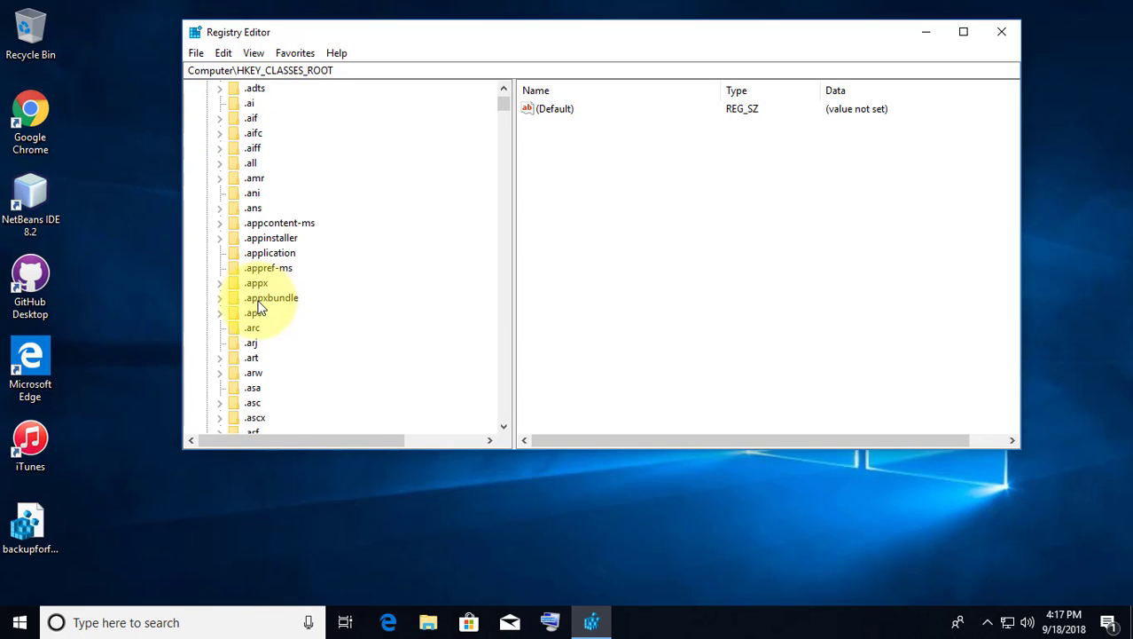
scroll(254, 345, down, 20)
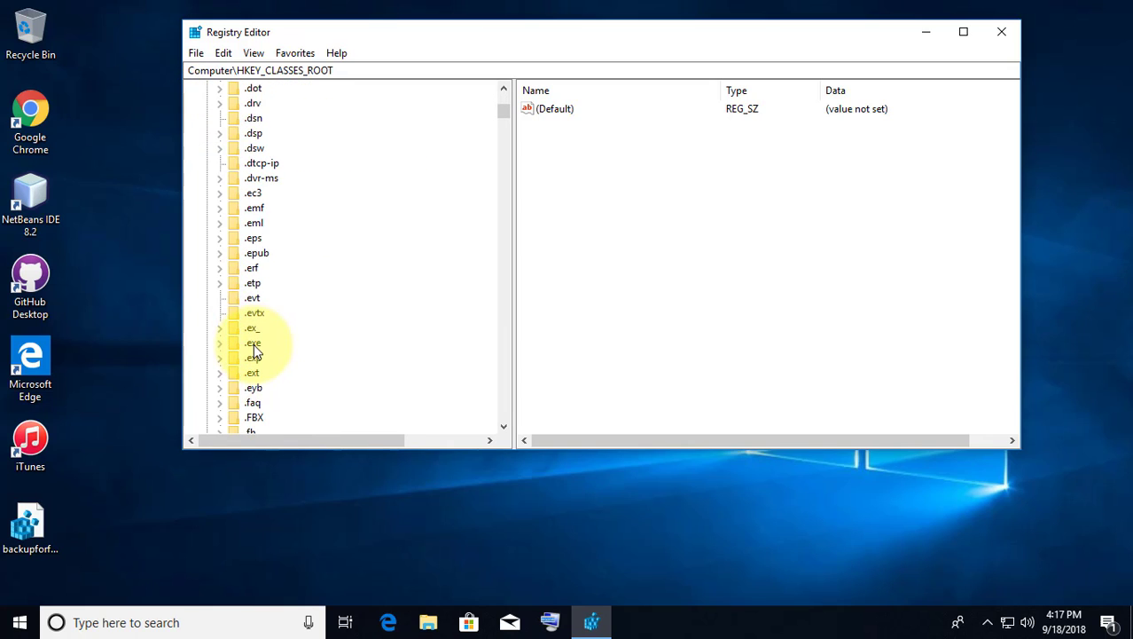
scroll(255, 344, down, 6)
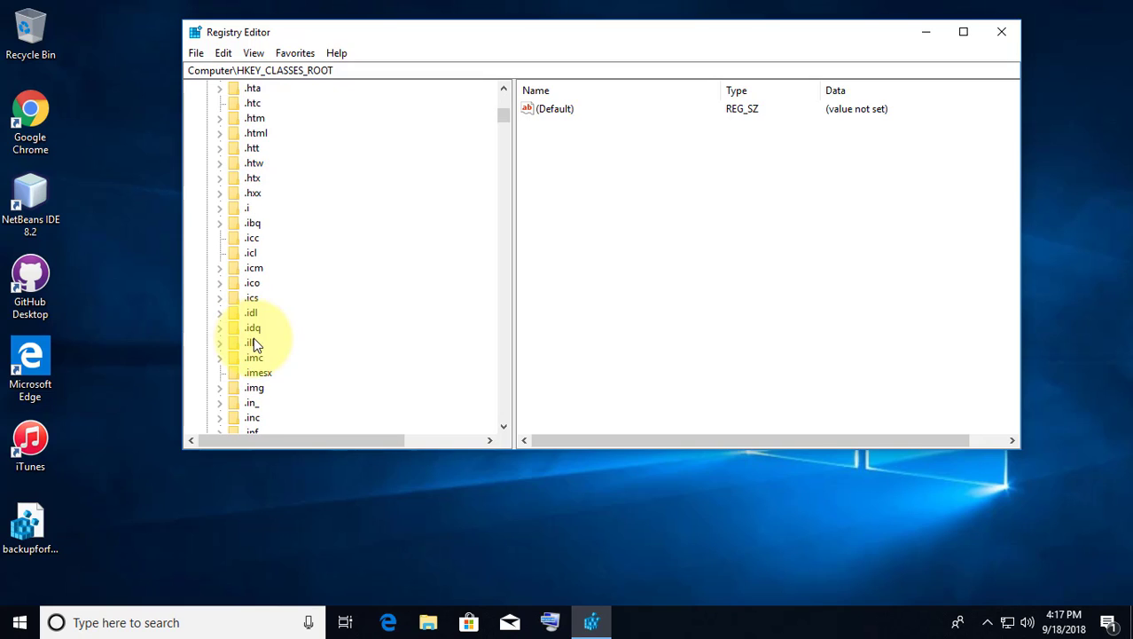
click(251, 133)
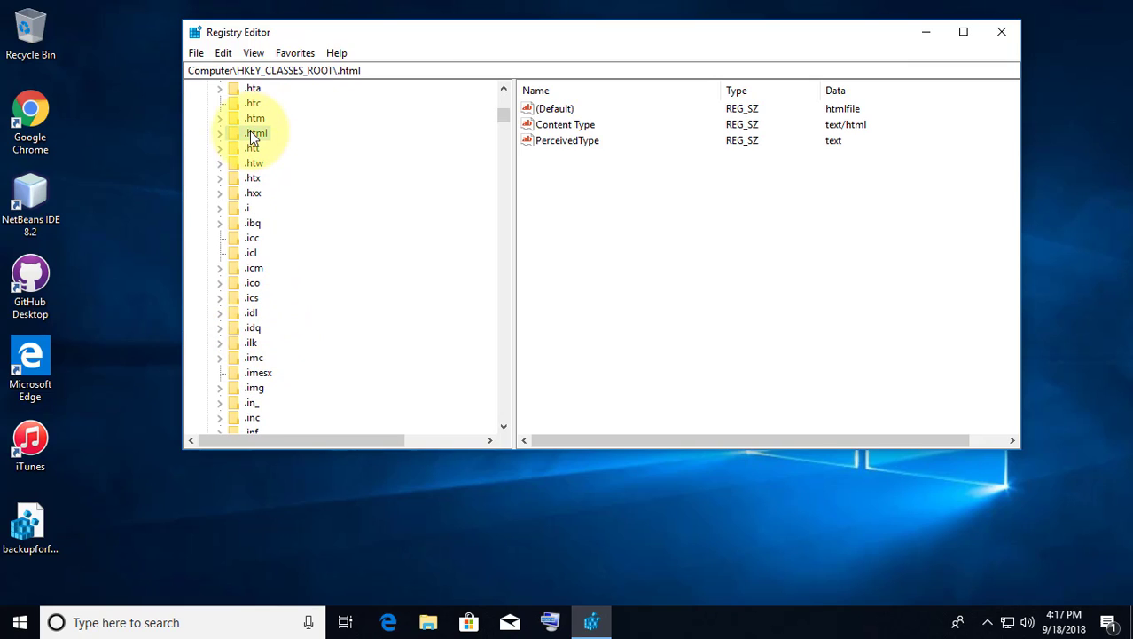
scroll(252, 137, up, 1)
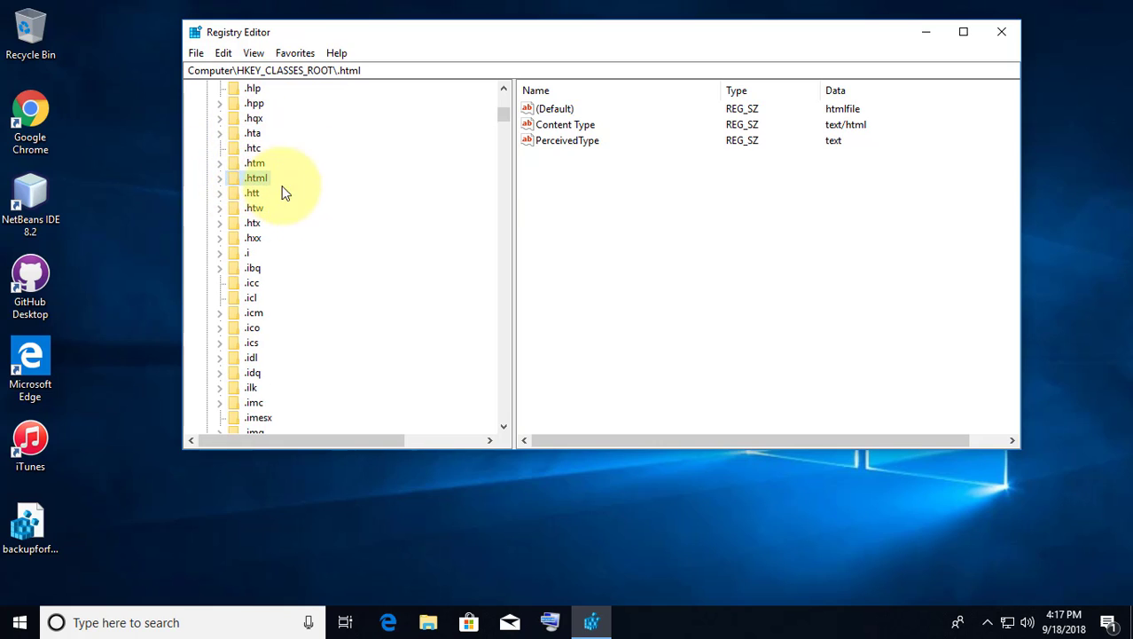
Step: Open the (Default) string of the .html key for modification, check that its value data is htmlfile, and accept it
click(529, 111)
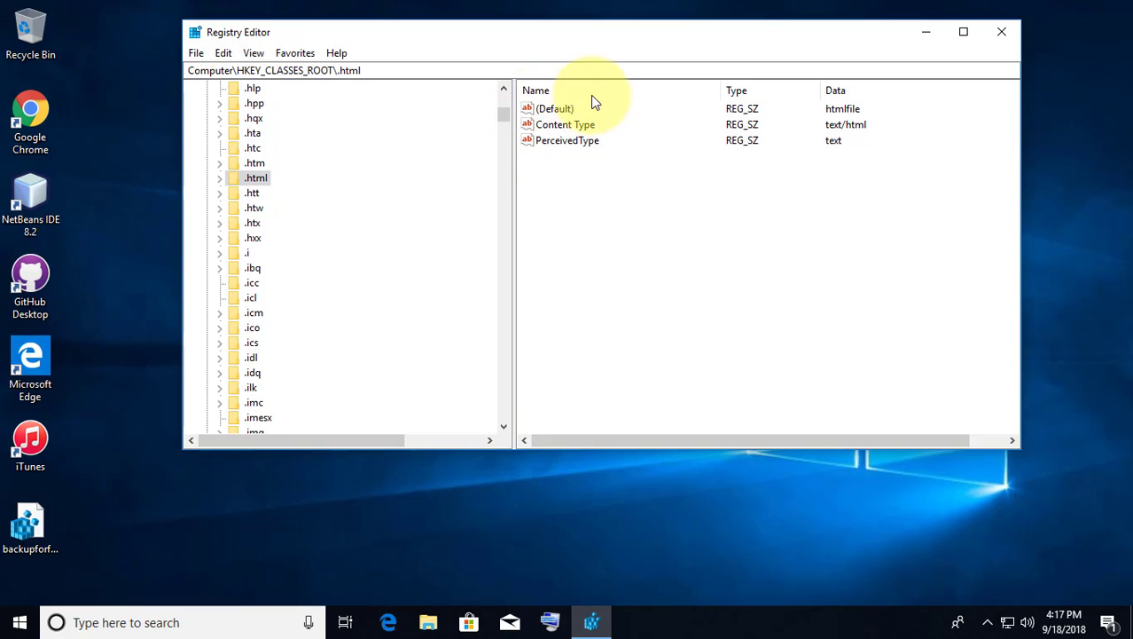
click(551, 114)
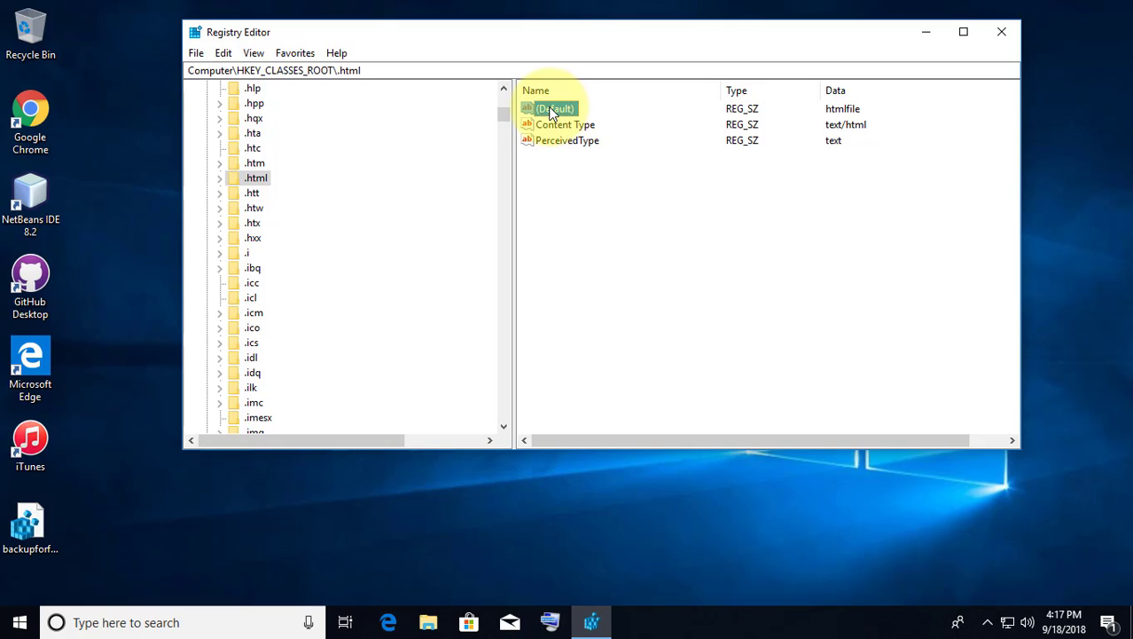
right_click(551, 111)
click(576, 117)
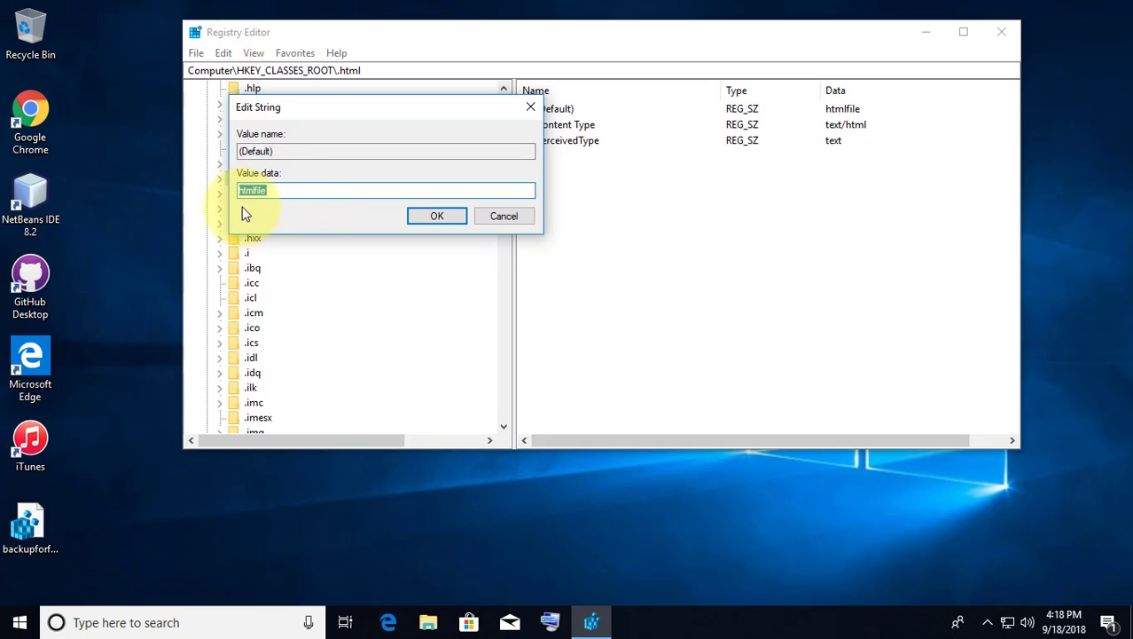
click(273, 191)
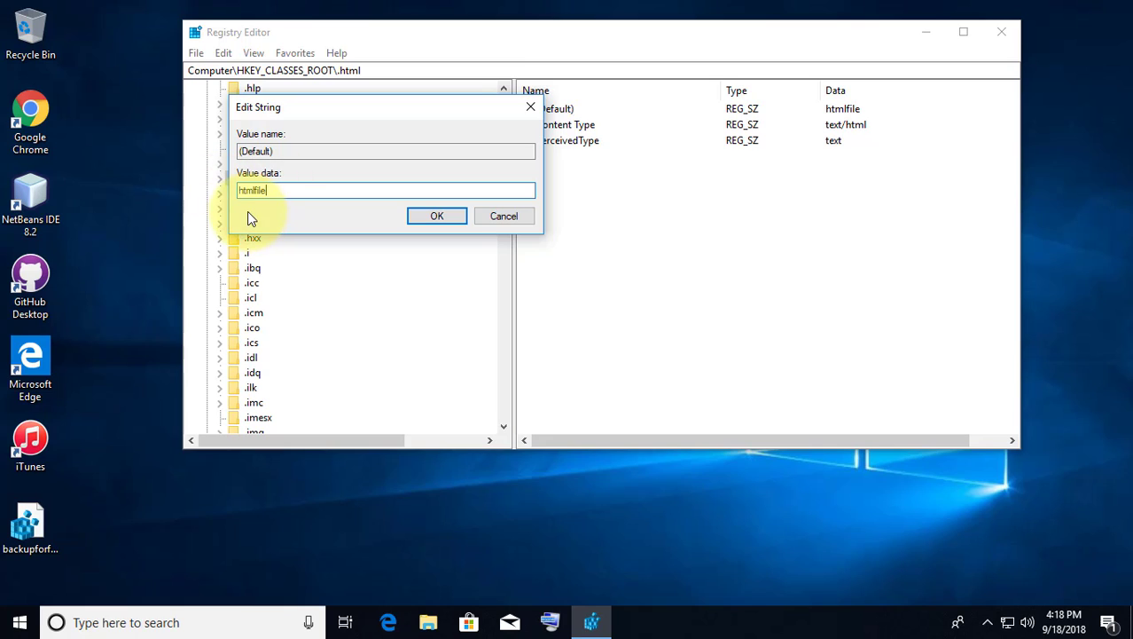
click(441, 218)
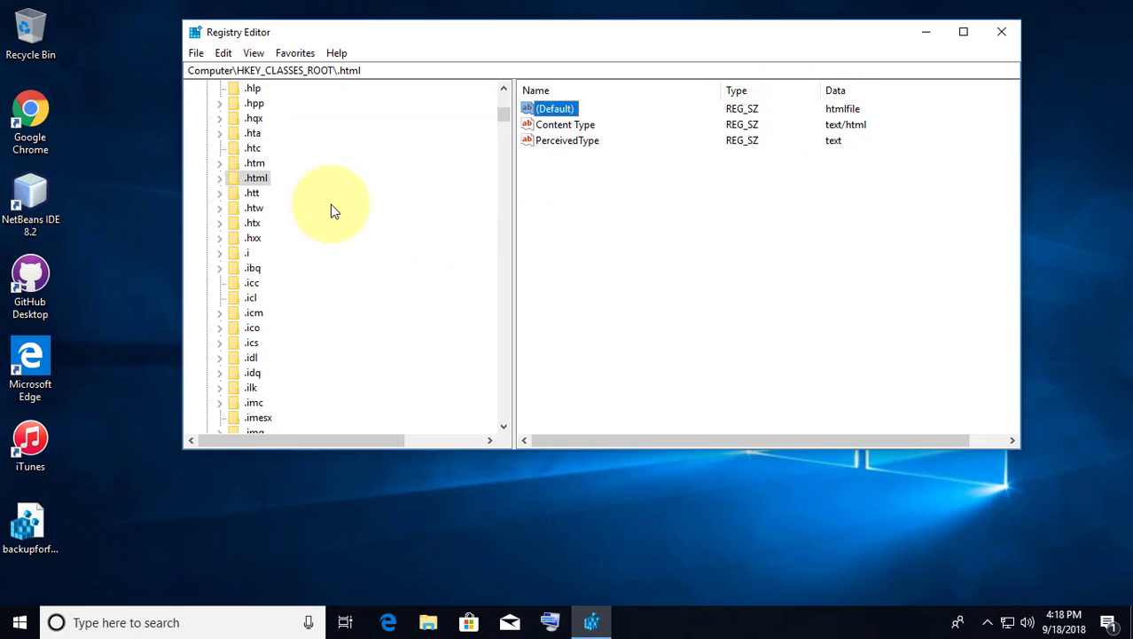
Step: Collapse the HKEY_CLASSES_ROOT branch in the registry tree and close Registry Editor
scroll(330, 209, up, 1)
scroll(330, 210, up, 12)
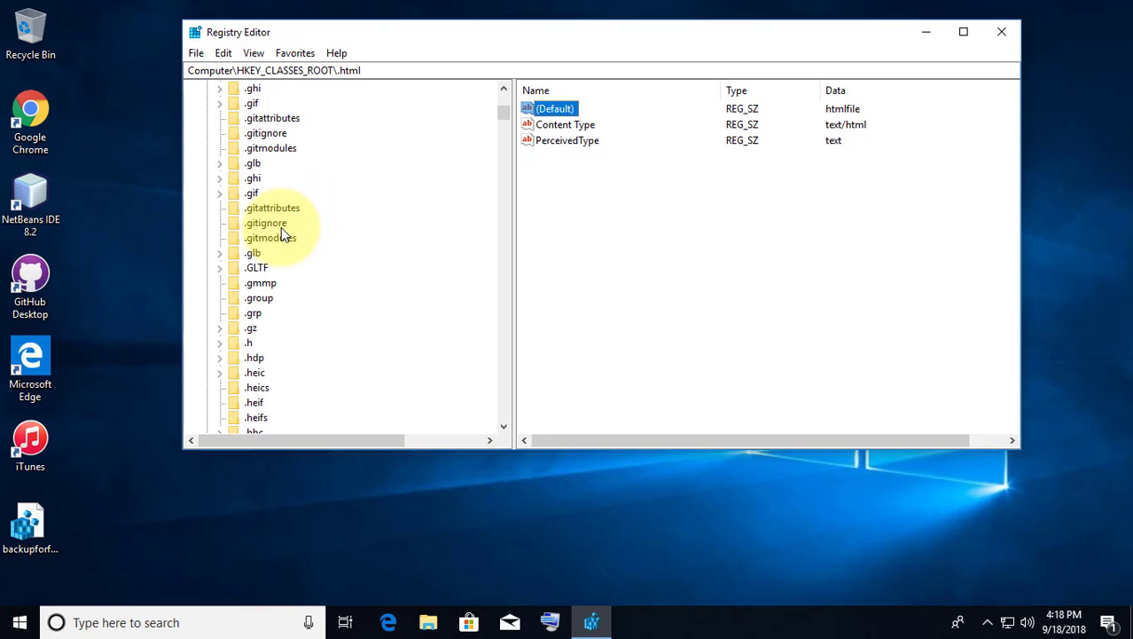
scroll(325, 222, up, 20)
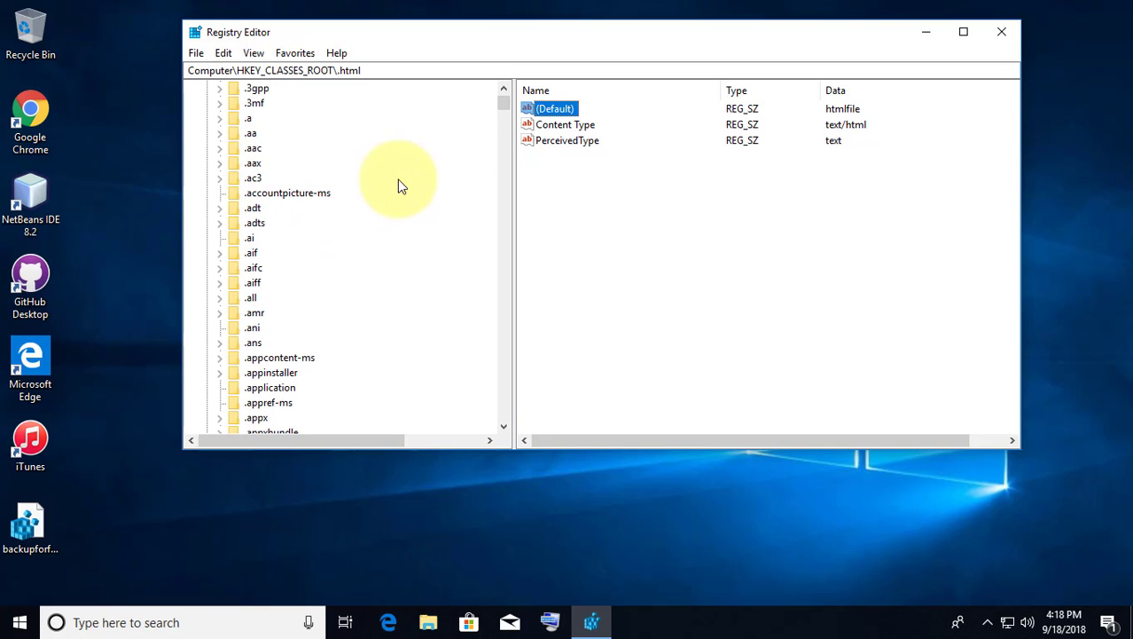
scroll(385, 172, up, 3)
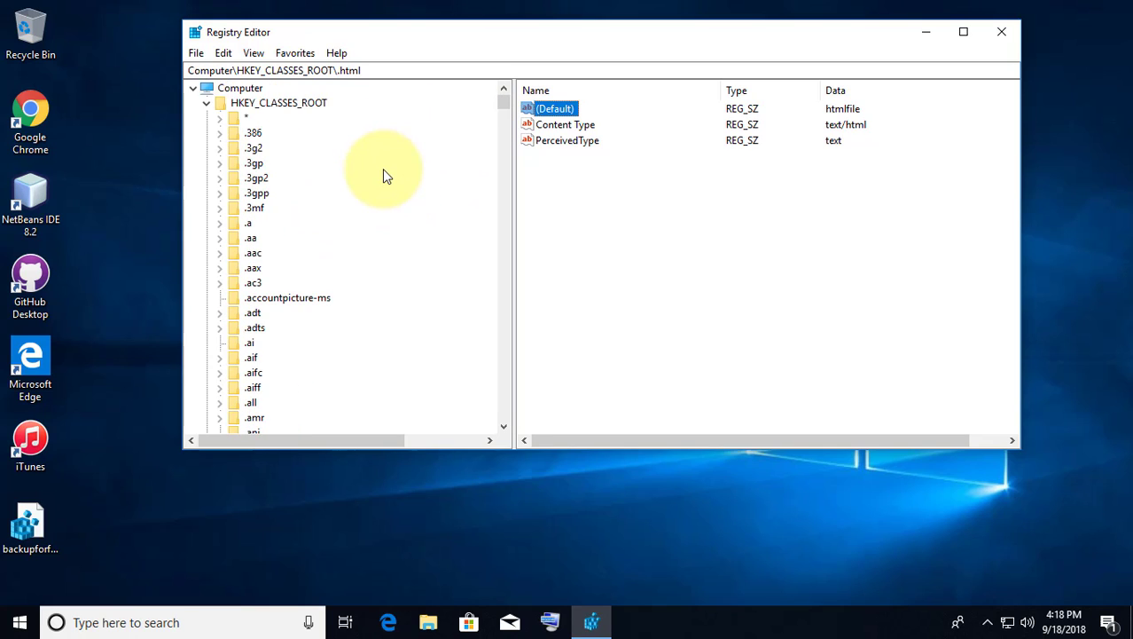
click(220, 117)
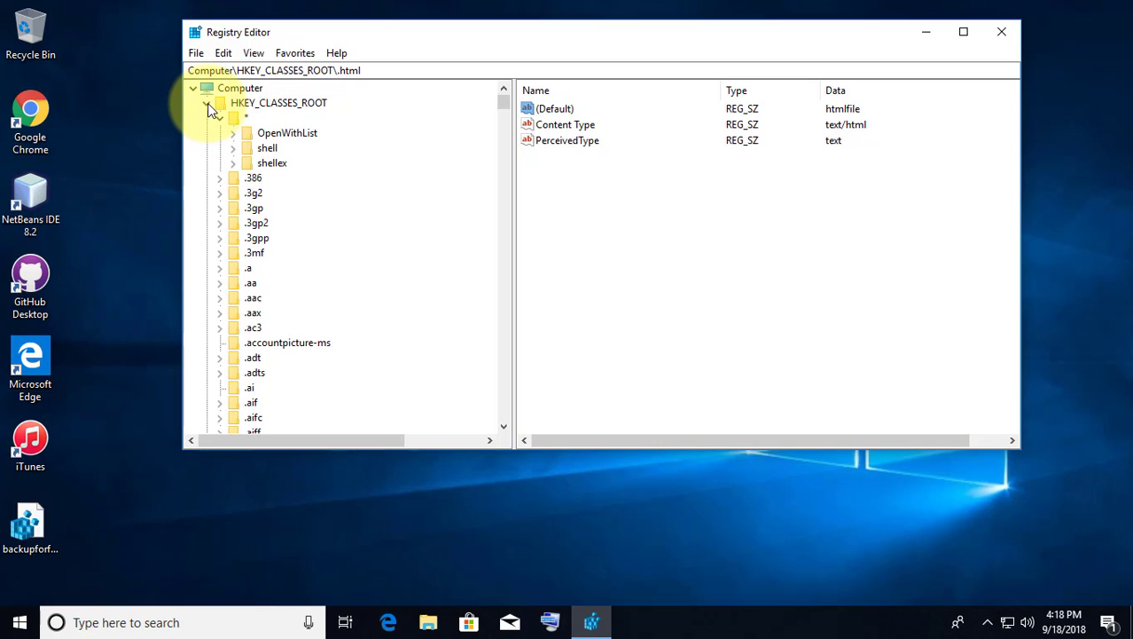
click(207, 103)
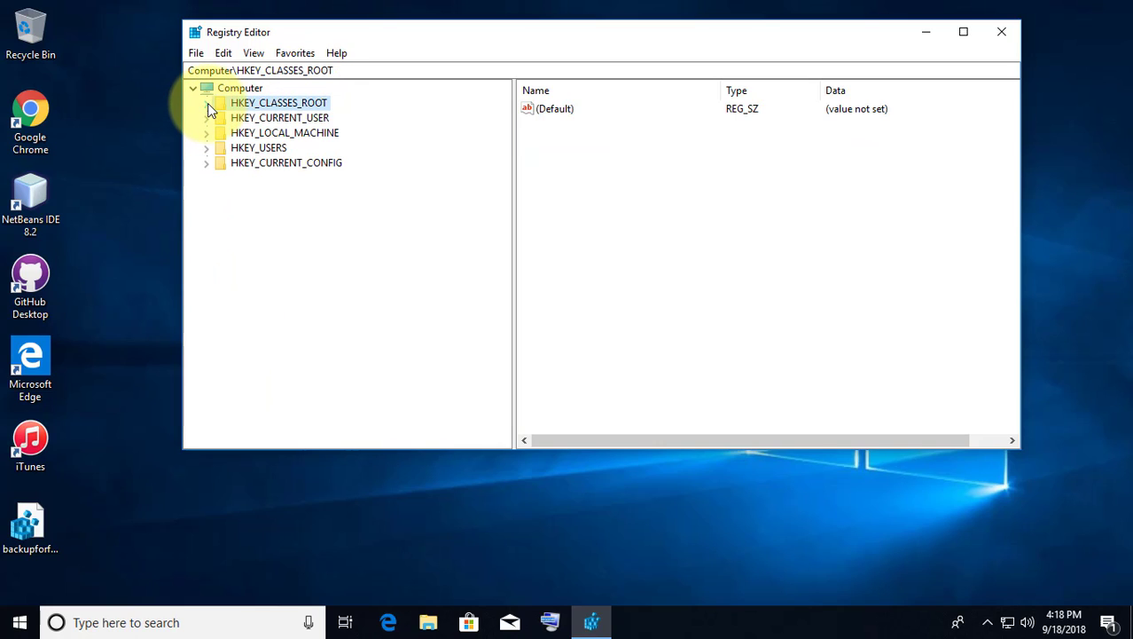
click(1004, 35)
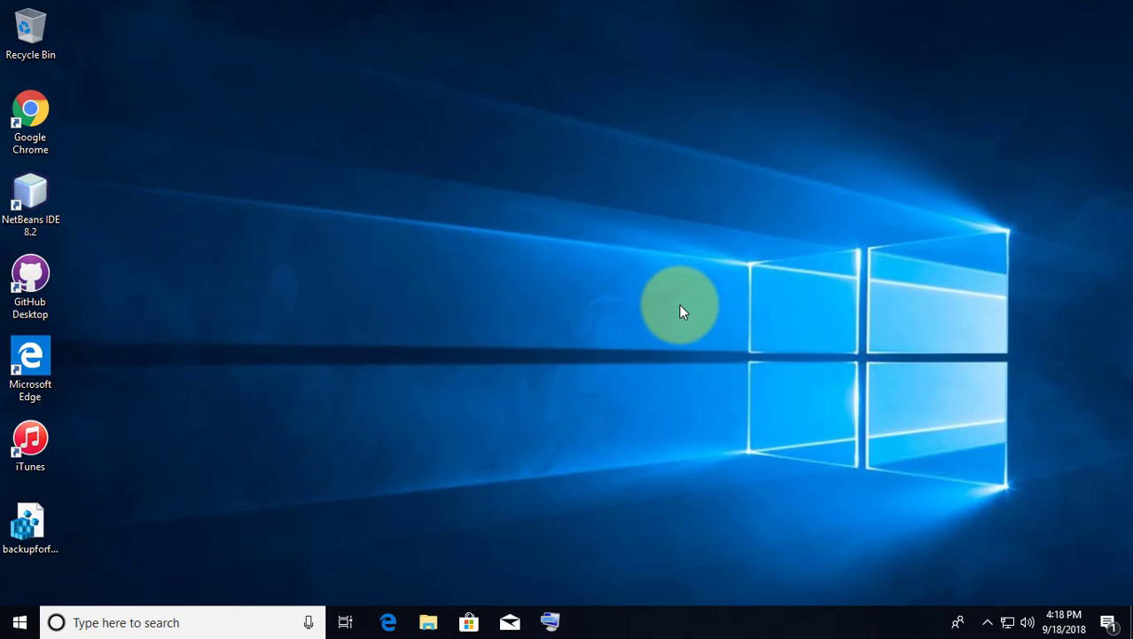